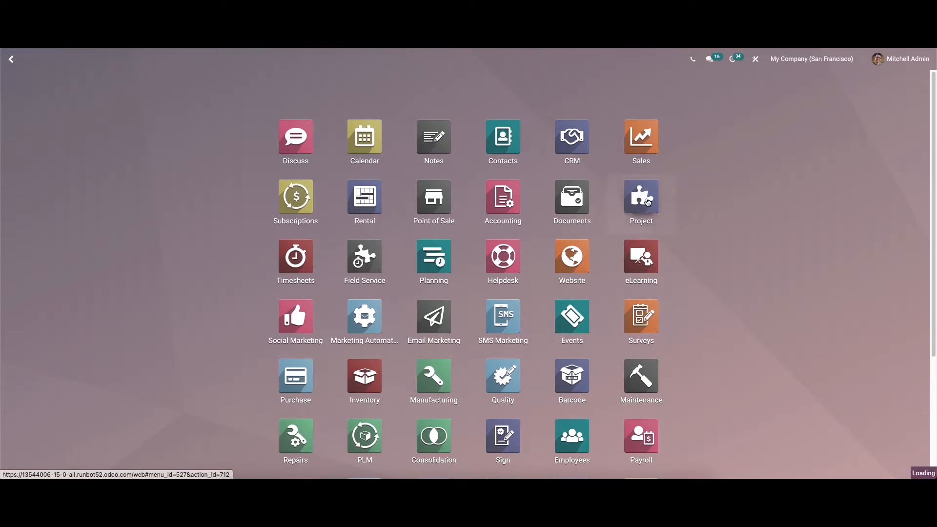
Open the Project app and remove the Stage grouping so all projects show as cards.
left_click(640, 196)
left_click(497, 81)
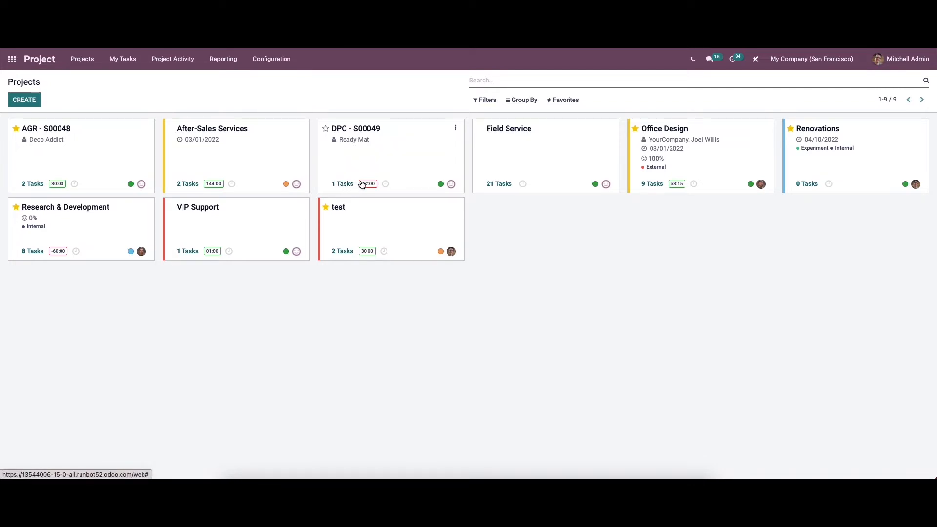
Check the DPC project's activity and OdooBot chat icons, then close the chat.
left_click(386, 185)
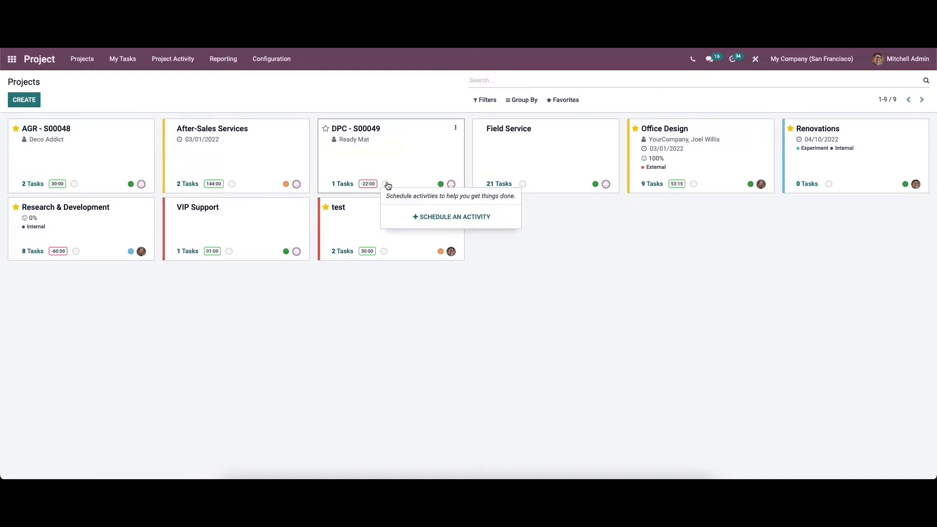
left_click(451, 183)
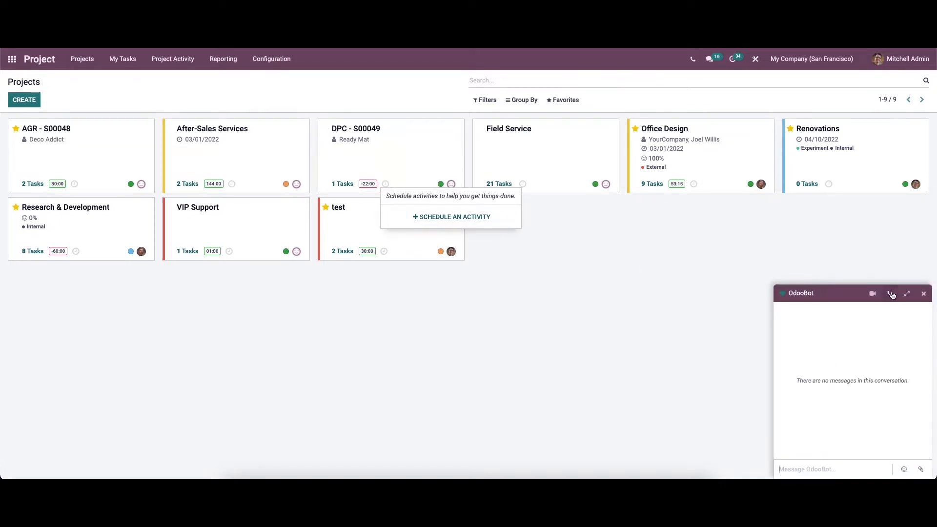
left_click(924, 294)
left_click(532, 277)
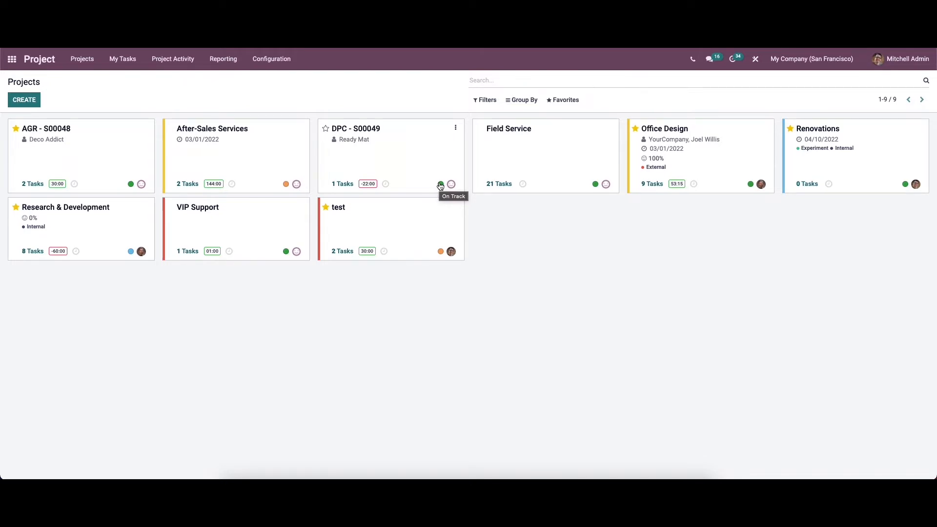
Colour the DPC - S00049 project card teal, then start a new project.
left_click(455, 127)
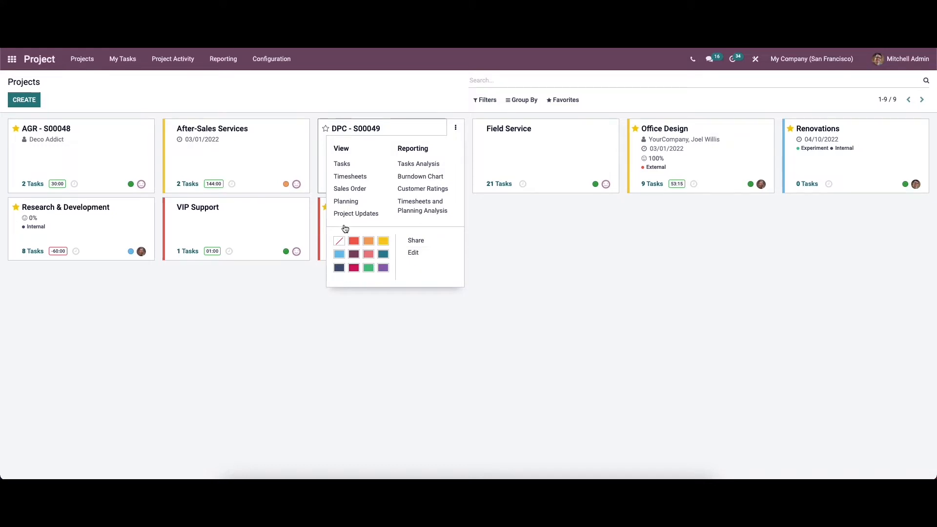
left_click(383, 257)
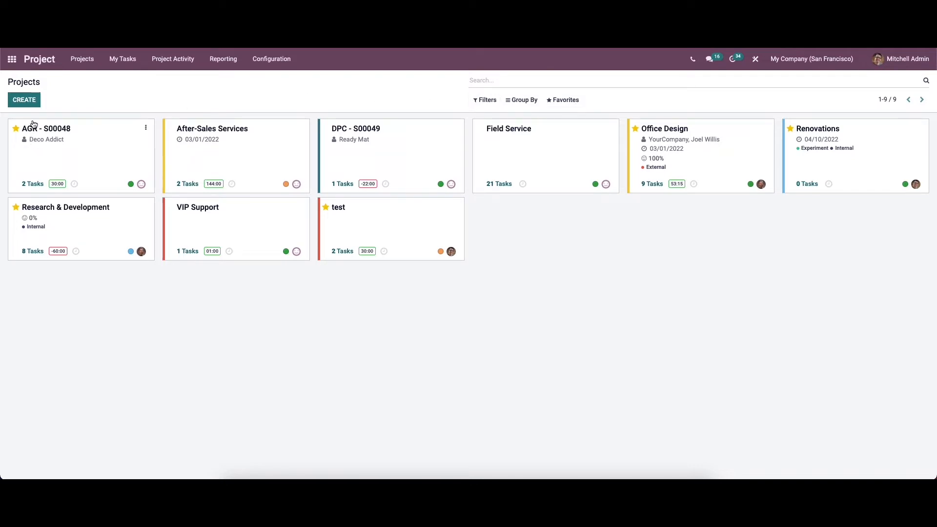
left_click(25, 101)
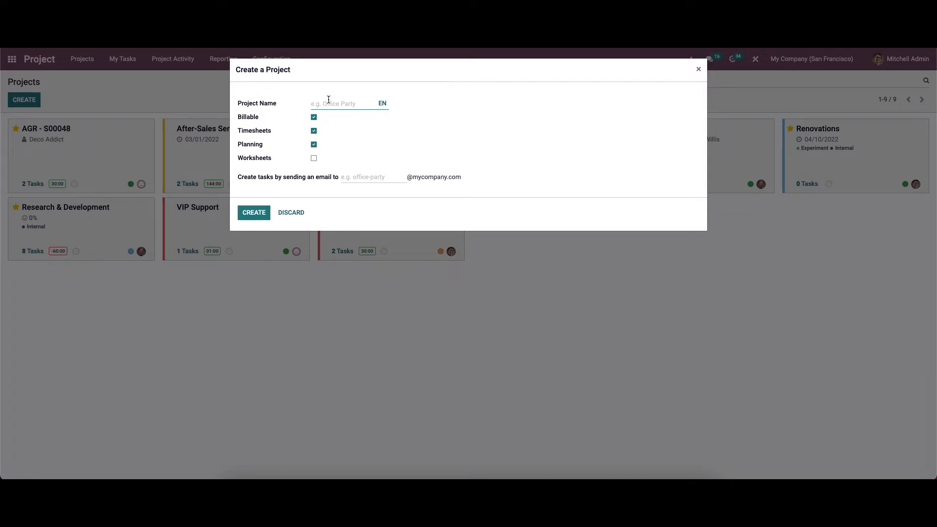
Name the project 'Customisation', add Worksheets to Billable, Timesheets and Planning, and create it.
type("Customisation")
left_click(314, 157)
left_click(314, 160)
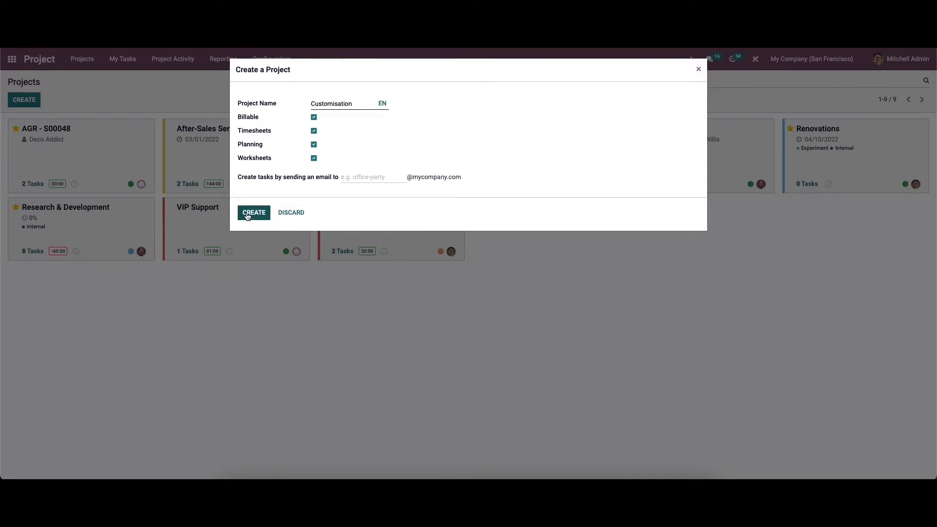
left_click(248, 216)
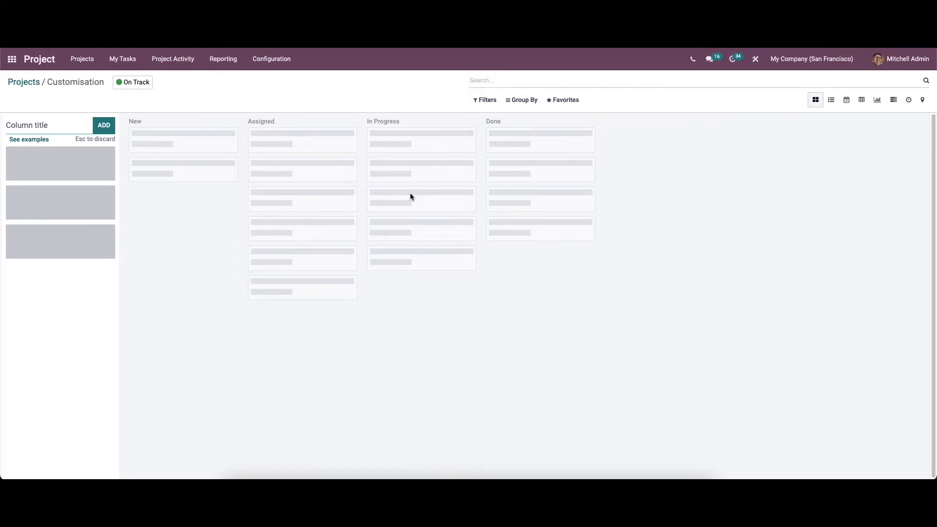
Open the Configuration menu from the empty Customisation task board.
left_click(274, 61)
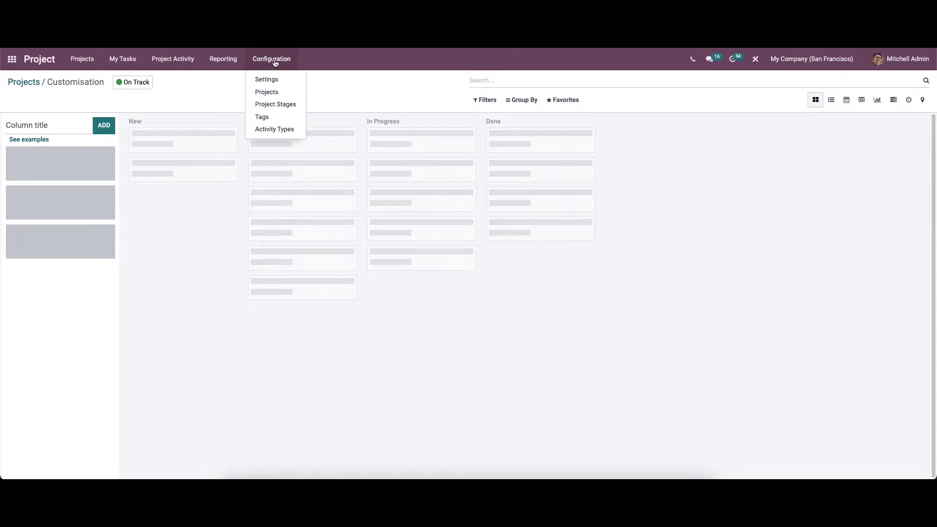
List all projects via Configuration > Projects, checking the Kanban view, Filters and Favorites.
left_click(283, 92)
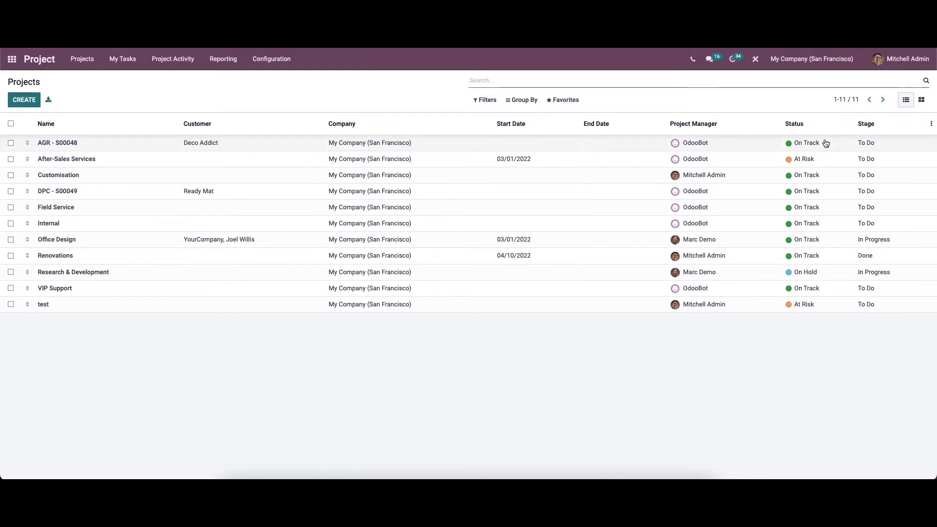
left_click(901, 100)
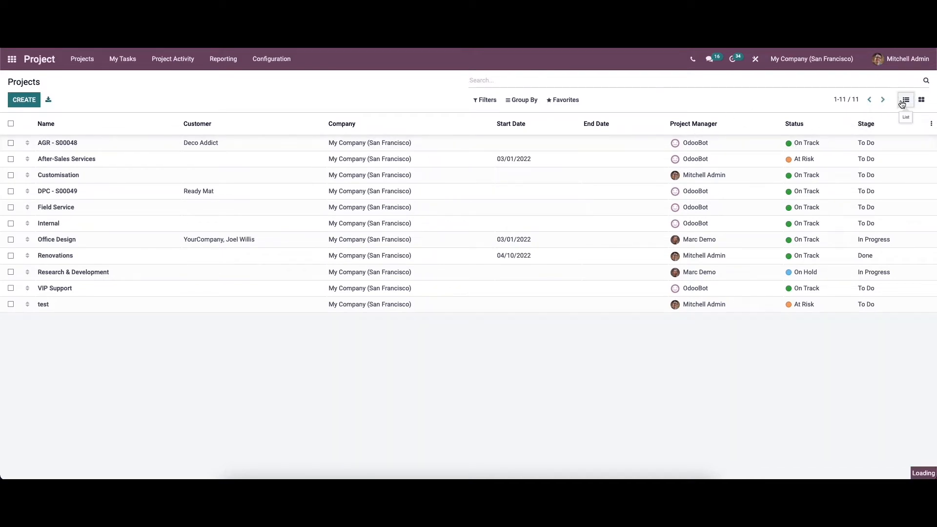
left_click(920, 100)
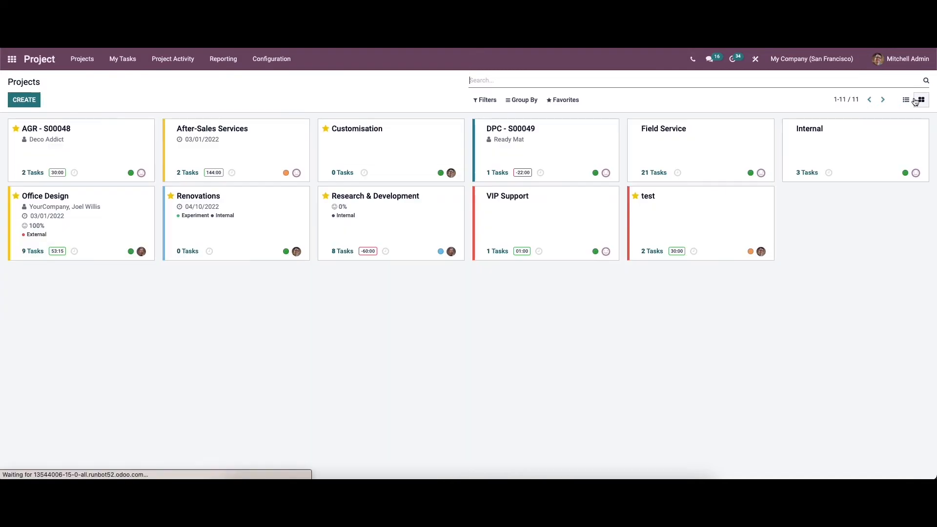
left_click(906, 100)
left_click(484, 100)
left_click(562, 99)
left_click(485, 100)
left_click(318, 112)
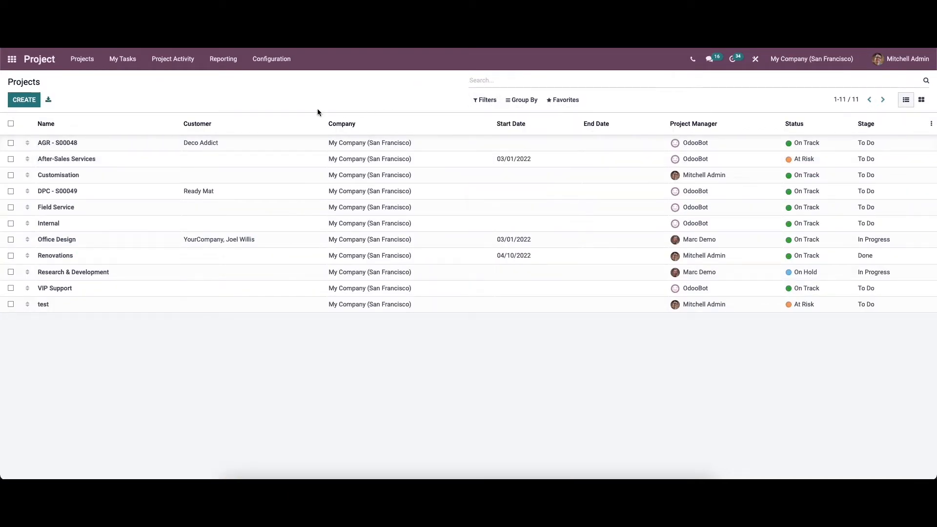
Open AGR - S00048 in edit mode, then return to the Projects list.
left_click(302, 144)
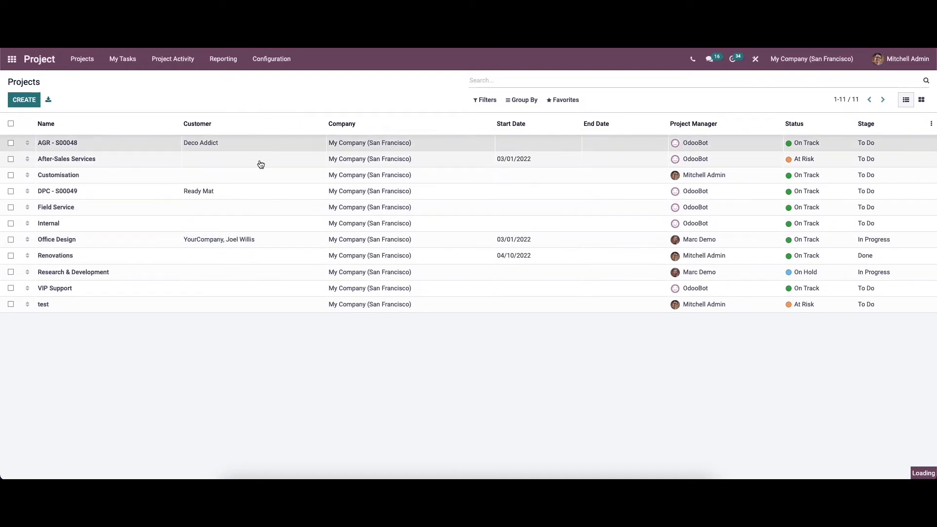
left_click(19, 100)
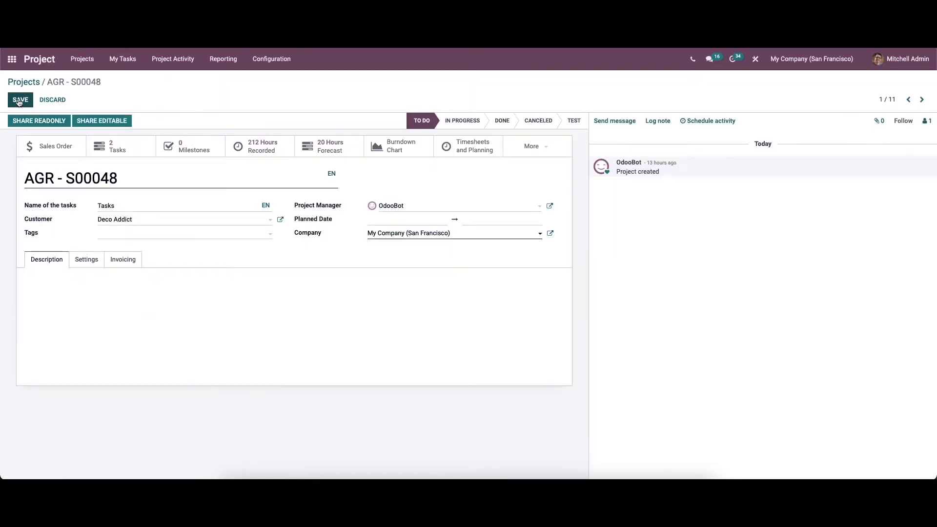
left_click(29, 83)
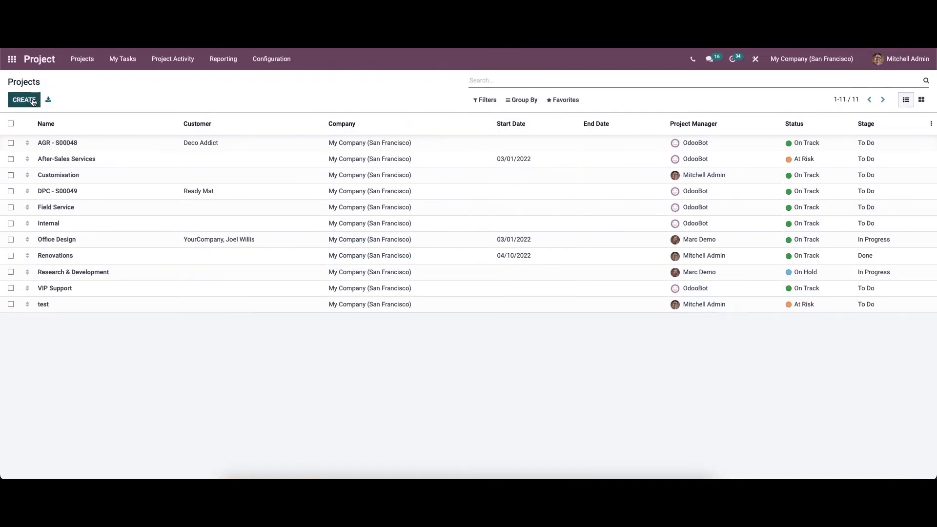
Create a new project record named 'Customisation' and pick a customer for it.
left_click(33, 101)
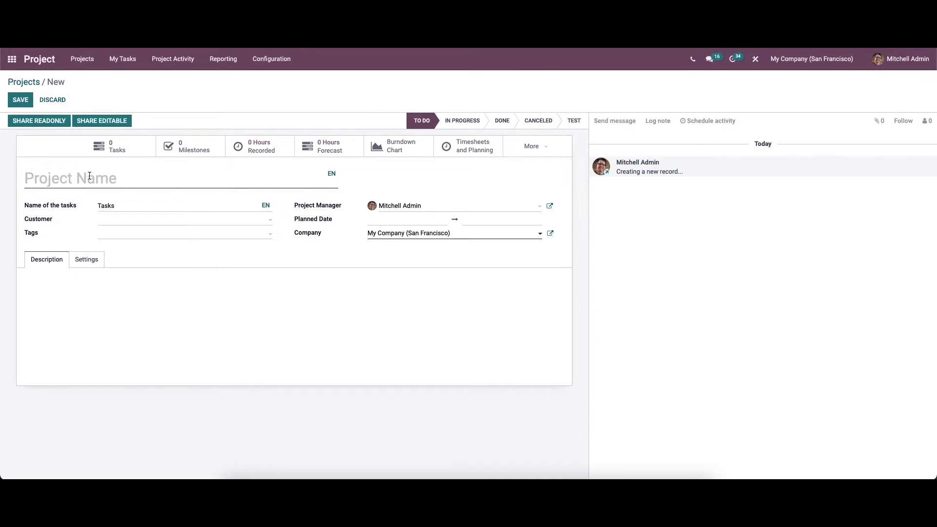
left_click(77, 171)
type("Cus")
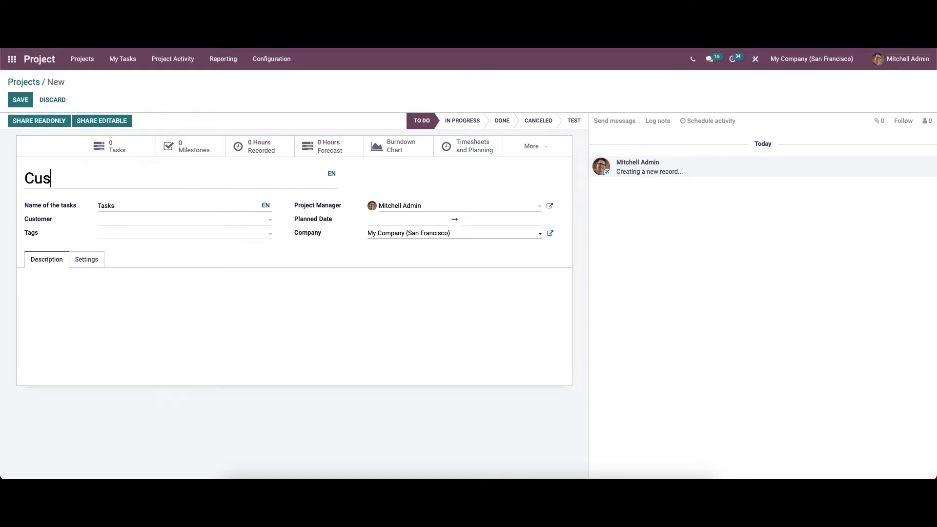
type("tomisation")
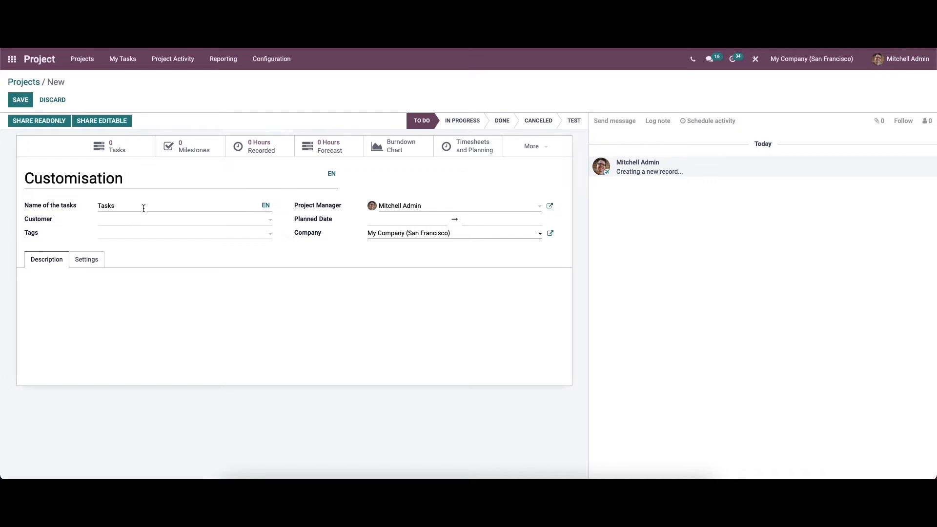
left_click(137, 222)
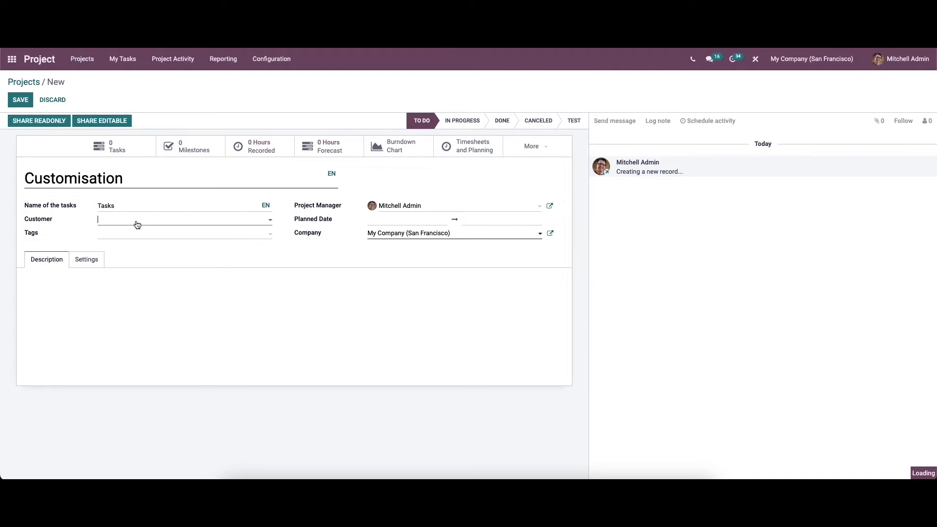
left_click(140, 237)
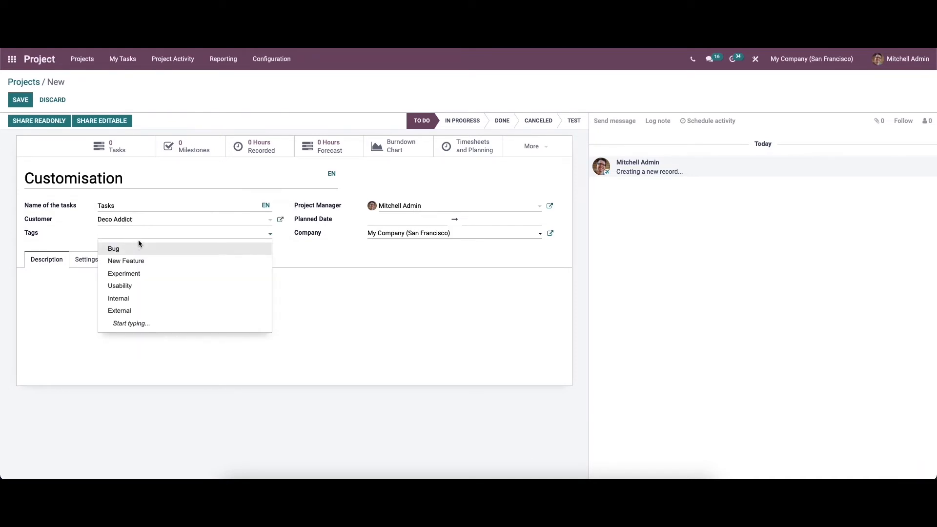
Tag the Customisation project as Internal.
left_click(141, 298)
left_click(167, 238)
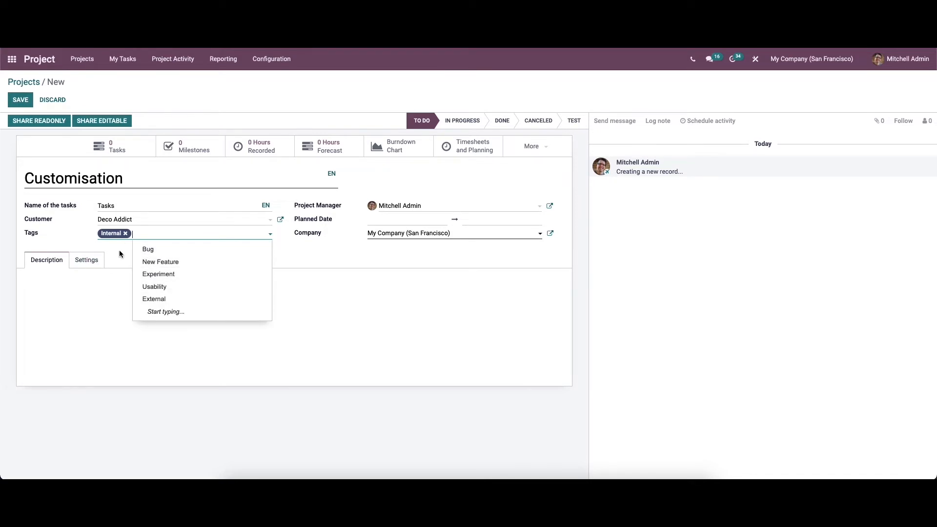
left_click_drag(119, 250, 275, 255)
left_click(340, 235)
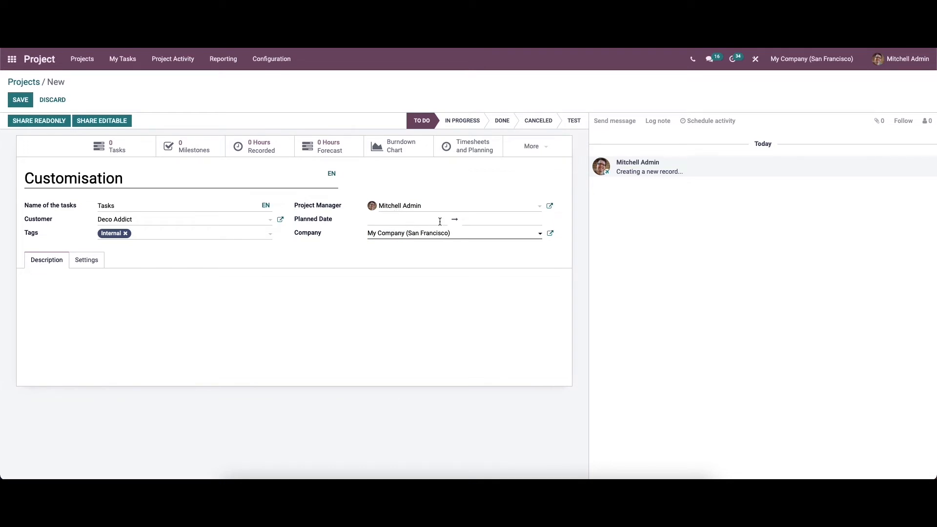
Set the project's planned dates to 03/12/2022 – 03/18/2022.
left_click(401, 220)
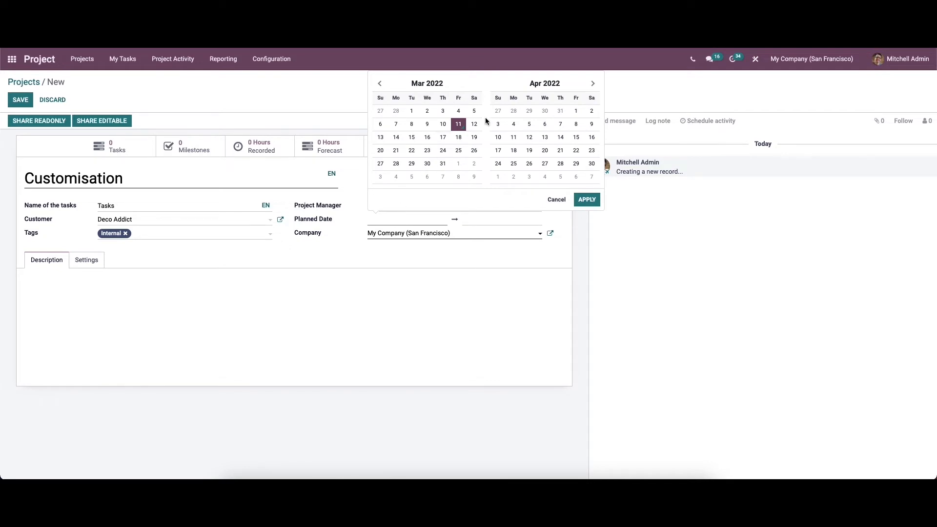
left_click(458, 125)
left_click(473, 126)
left_click(473, 126)
left_click(458, 137)
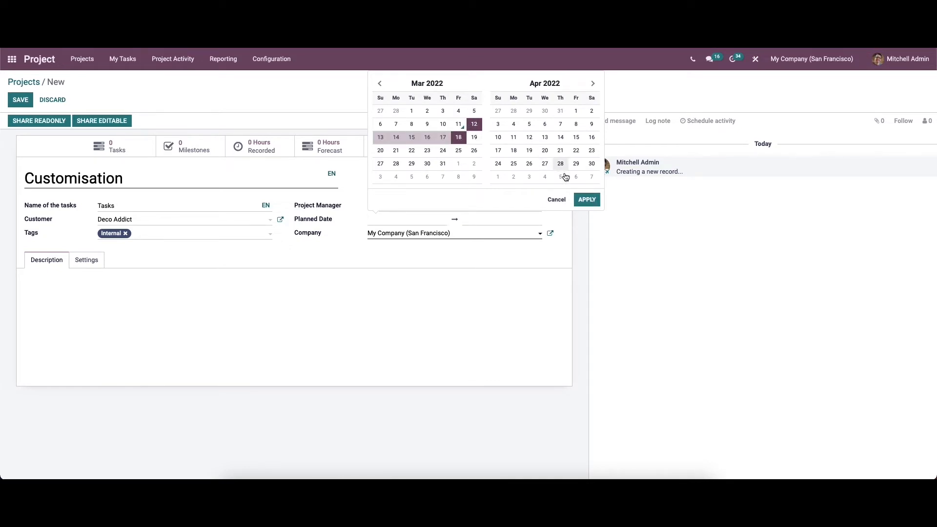
left_click(587, 200)
left_click(42, 259)
left_click(40, 279)
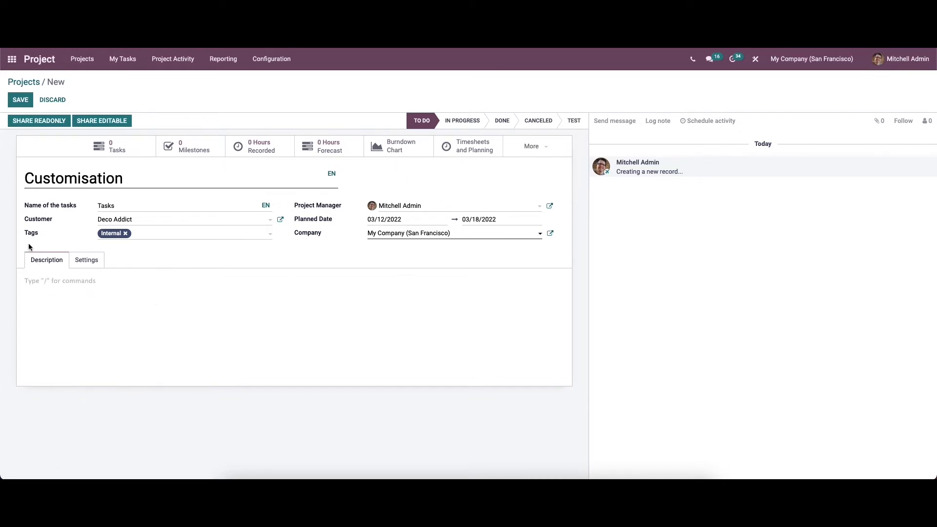
In the project's Settings, choose Administrative as the analytic account.
left_click(88, 261)
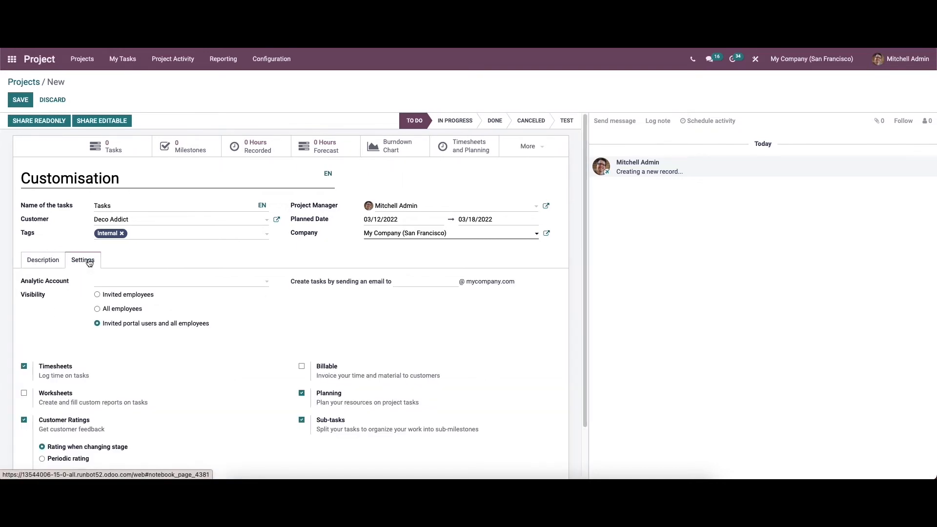
scroll(127, 292, "down", 2)
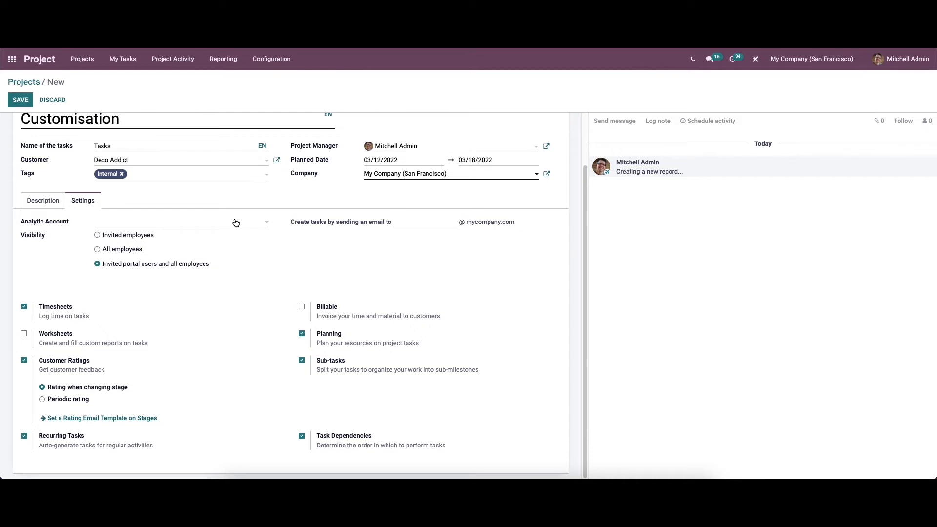
left_click(206, 225)
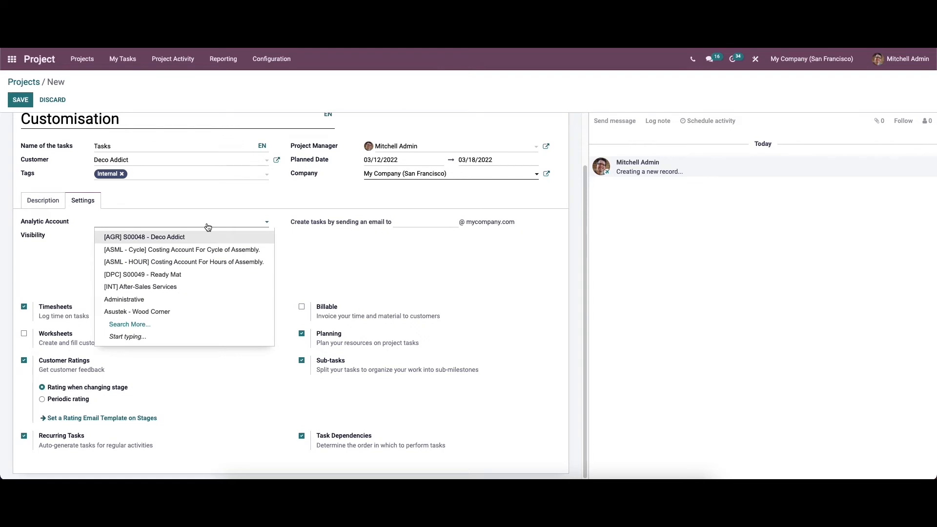
left_click(183, 300)
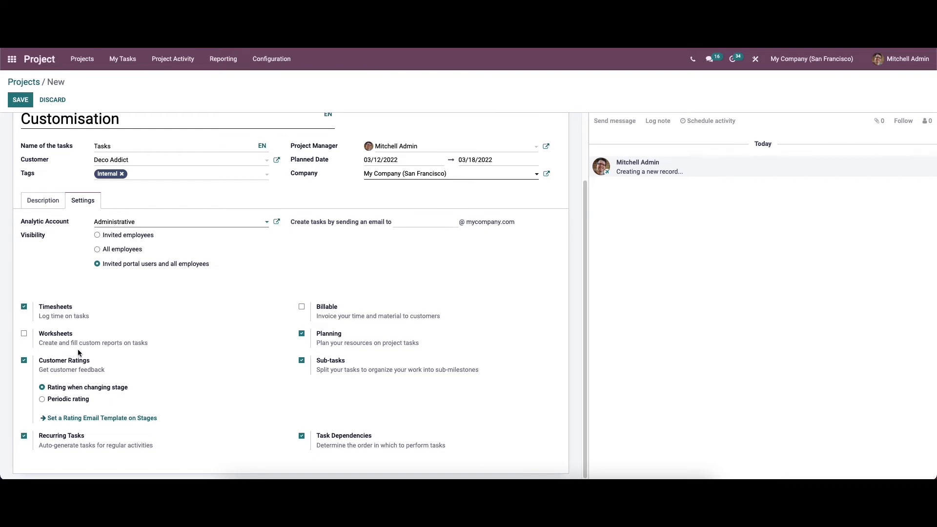
Enable Worksheets in the project settings, using the Default Worksheet template.
left_click(25, 334)
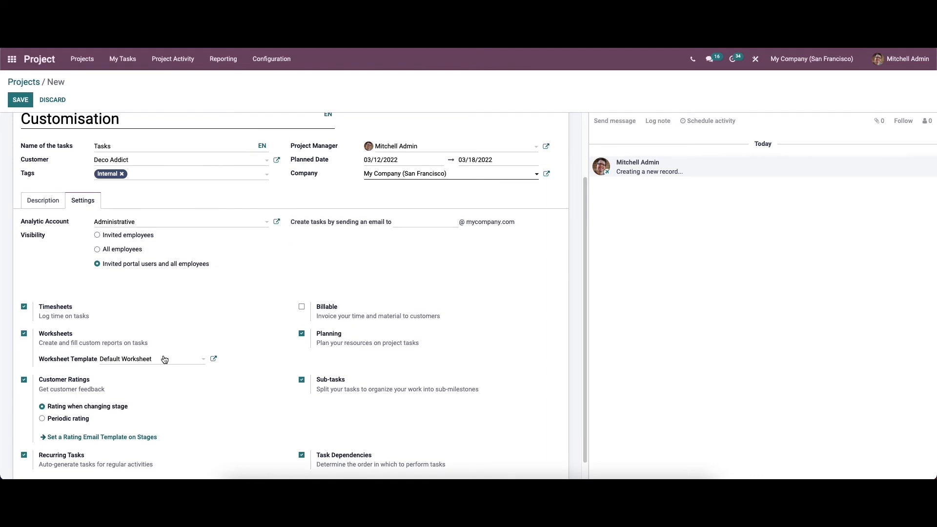
scroll(165, 359, "down", 1)
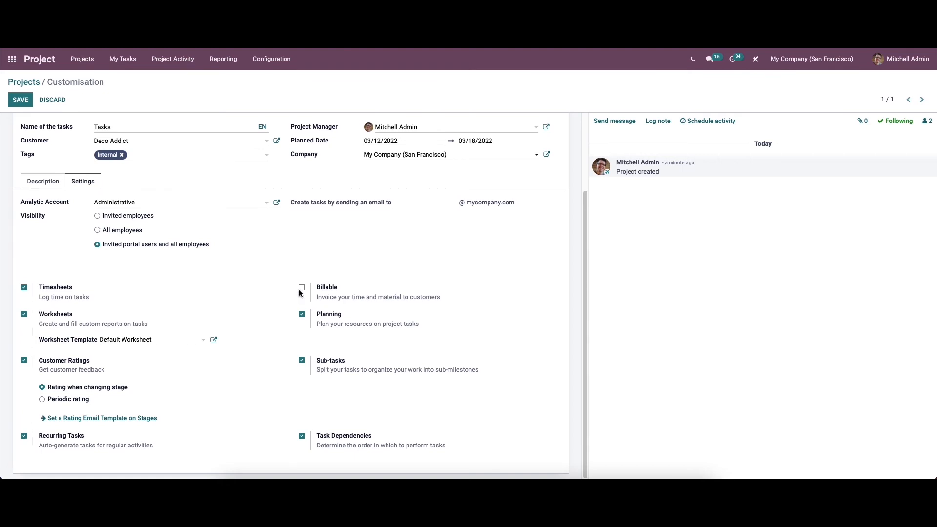
Mark the project Billable and view its Invoicing employee-to-sale-order-item mapping.
left_click(301, 289)
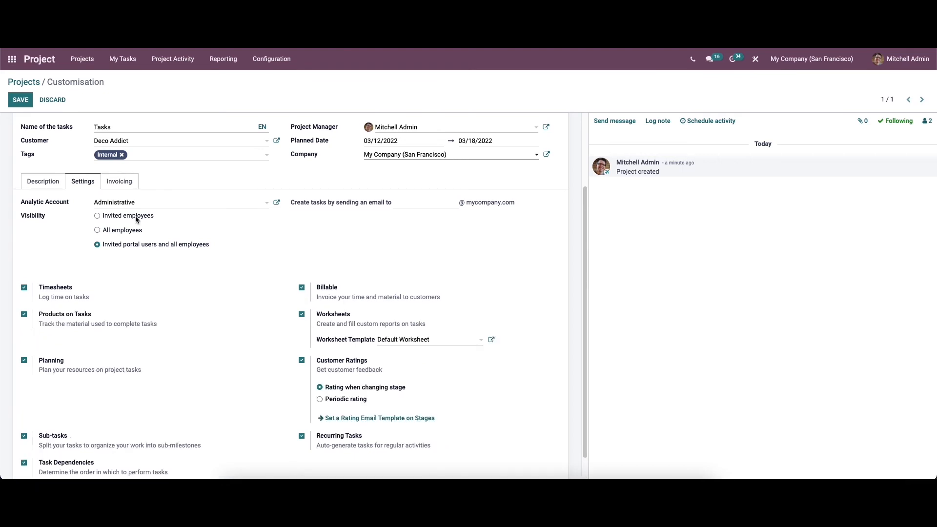
left_click(117, 183)
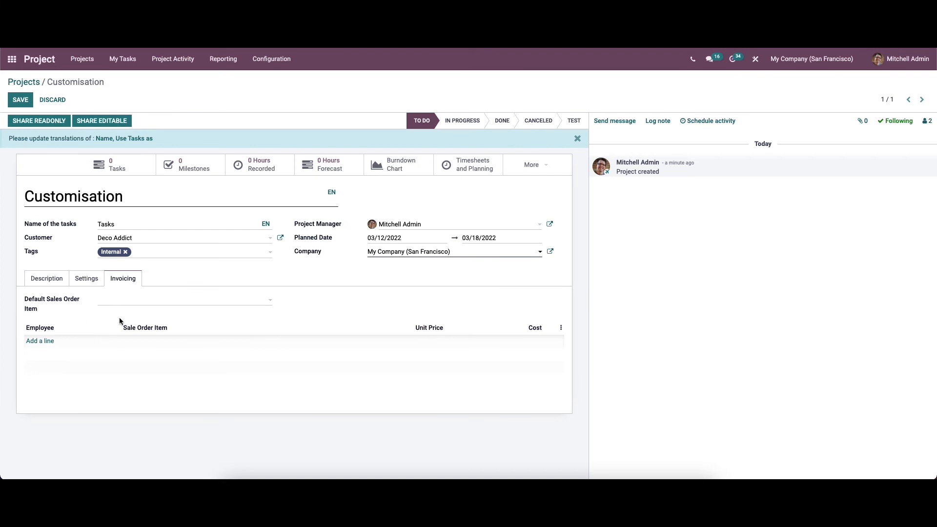
mouse_move(181, 344)
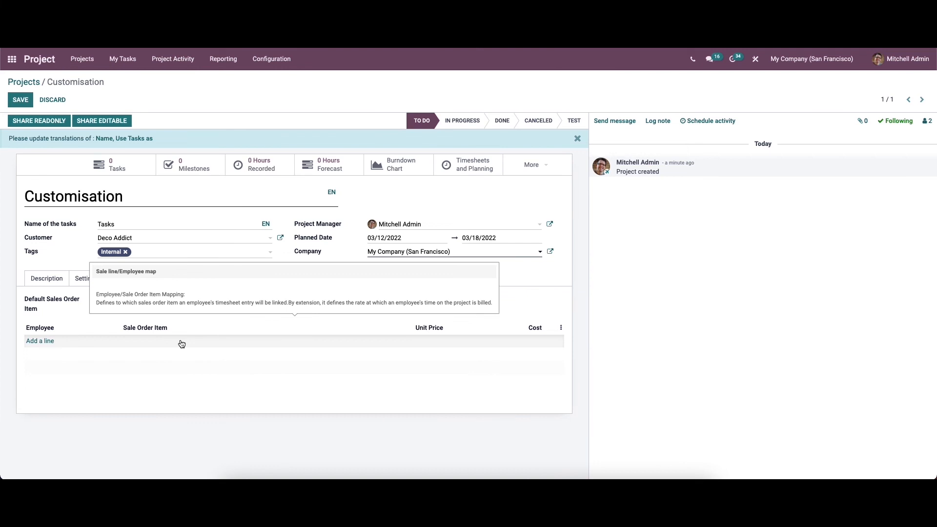
Add an employee mapping line for Kitchen Assembly (Milestones) at $500.00 with an $800.00 cost.
left_click(46, 341)
left_click(71, 341)
left_click(90, 356)
left_click(129, 342)
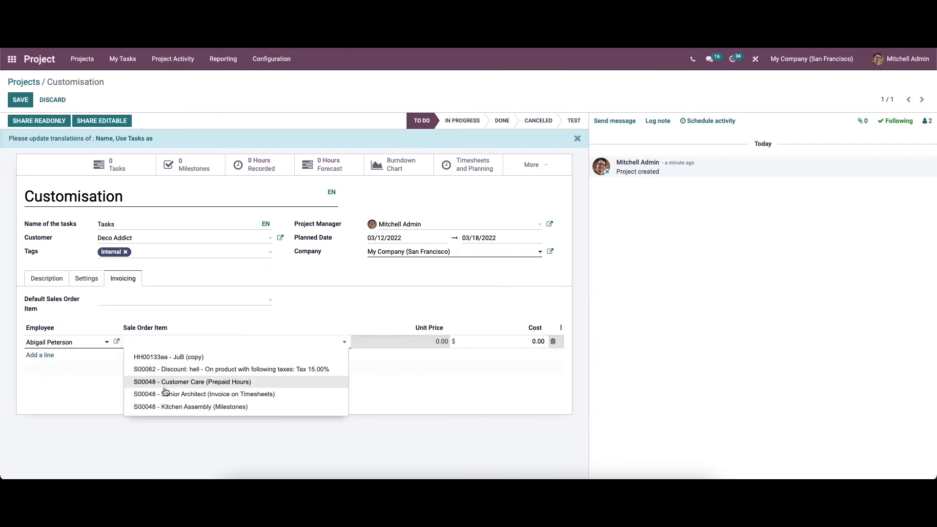
left_click(171, 407)
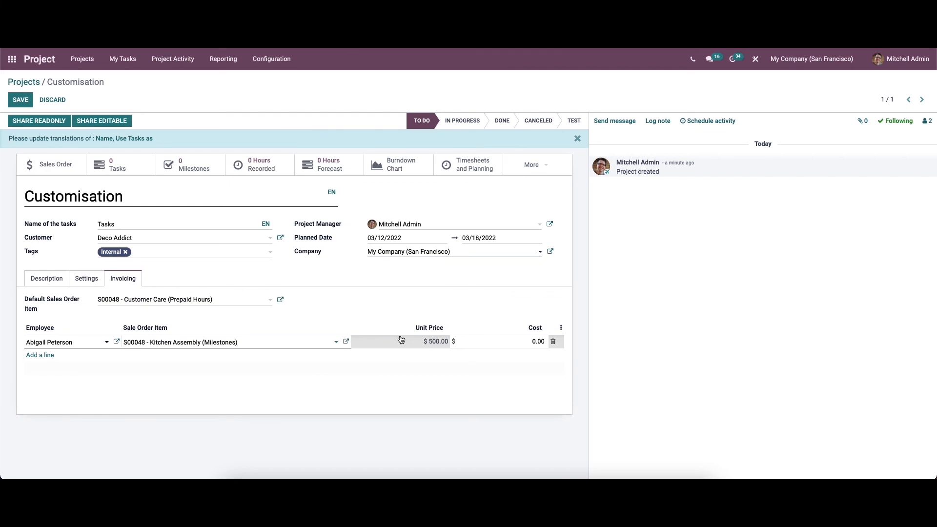
left_click(537, 341)
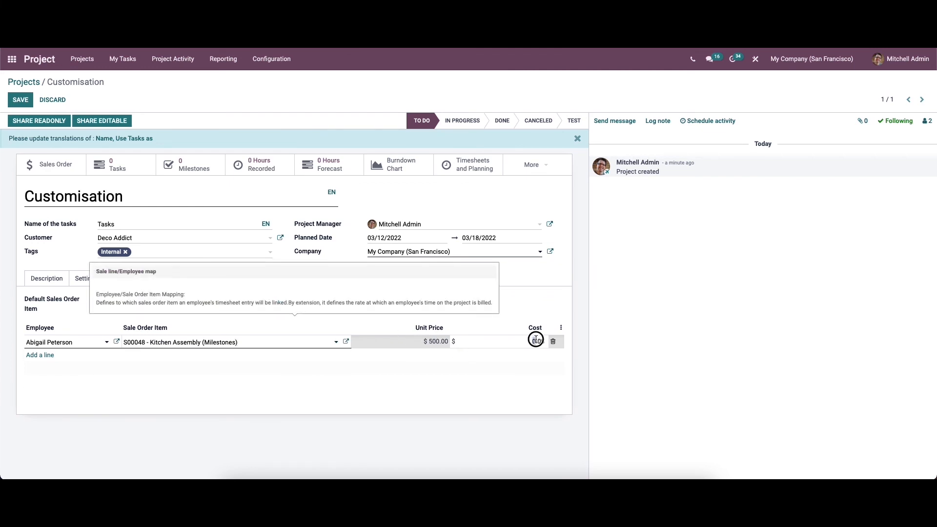
type("8000")
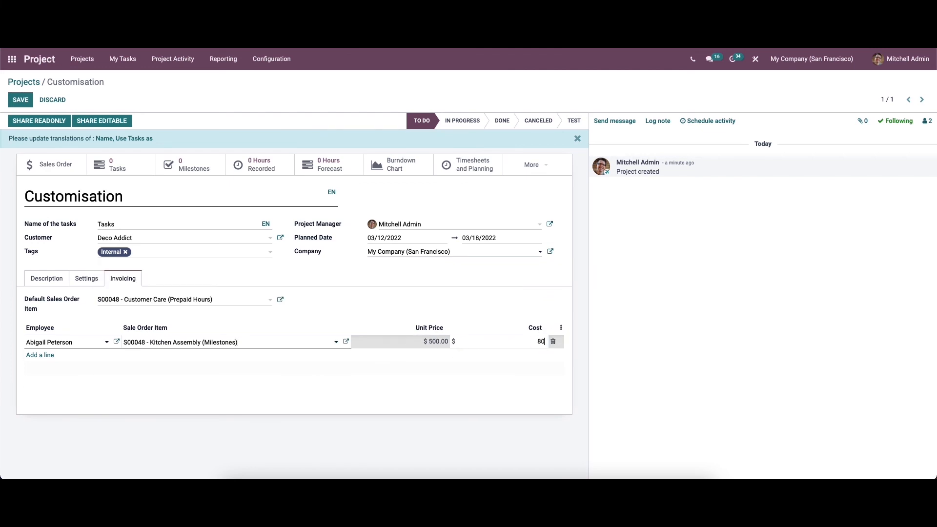
key("BackSpace")
left_click(485, 389)
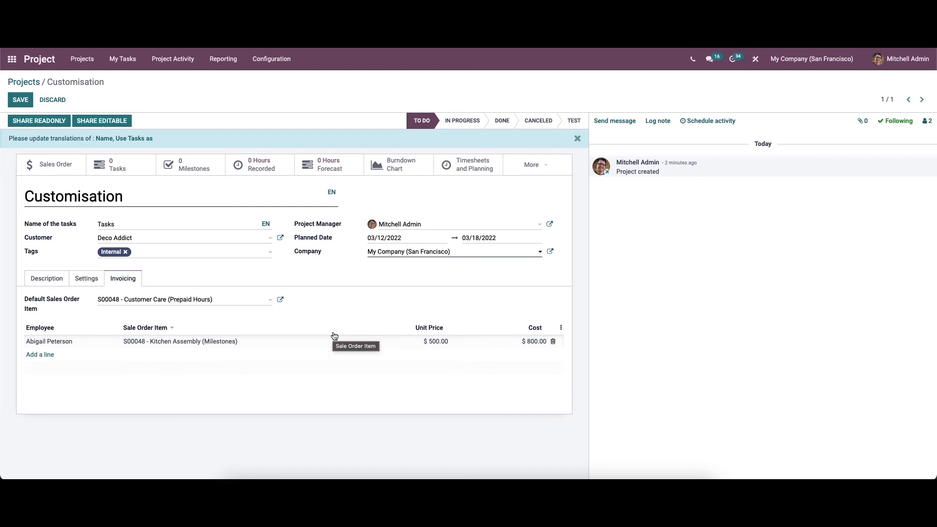
Save the Customisation project form, keeping the new employee-to-Kitchen Assembly invoicing mapping.
left_click(17, 101)
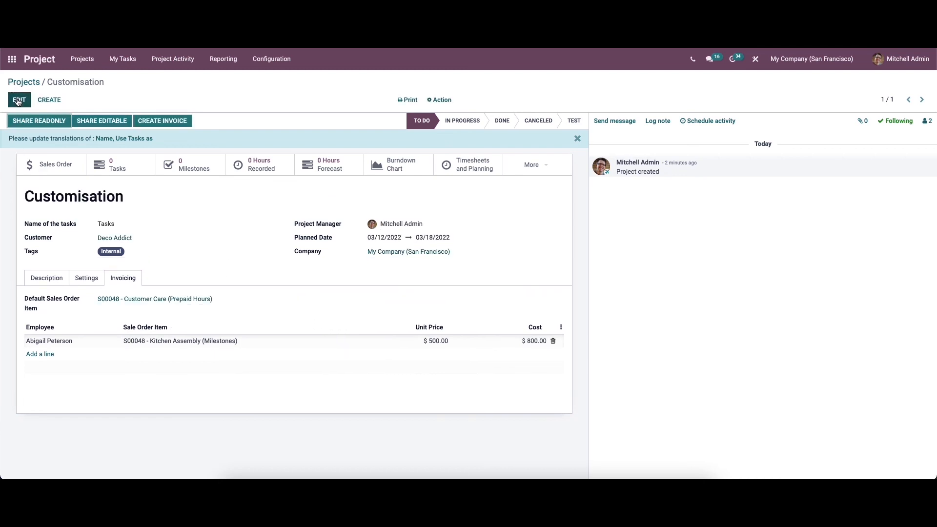